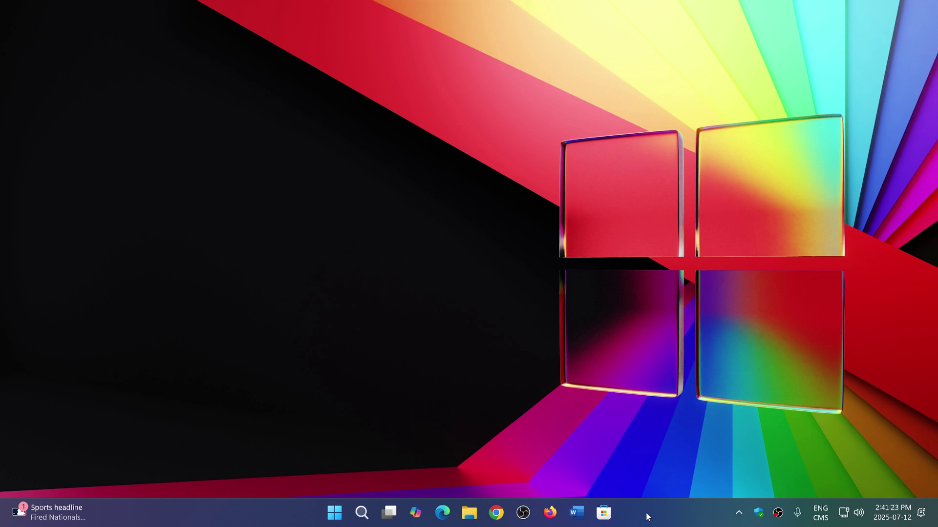
Launch Settings from the pinned Start menu tile and go to Privacy & security.
left_click(333, 512)
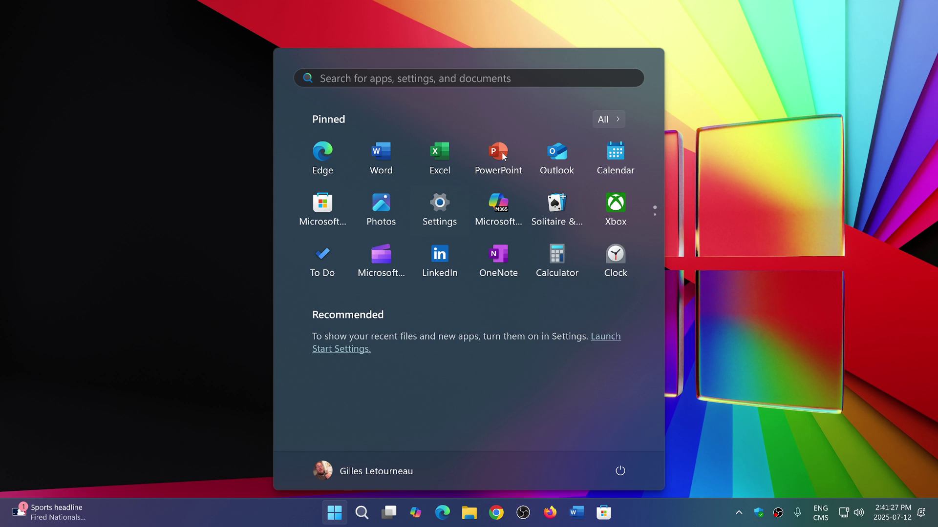
left_click(808, 242)
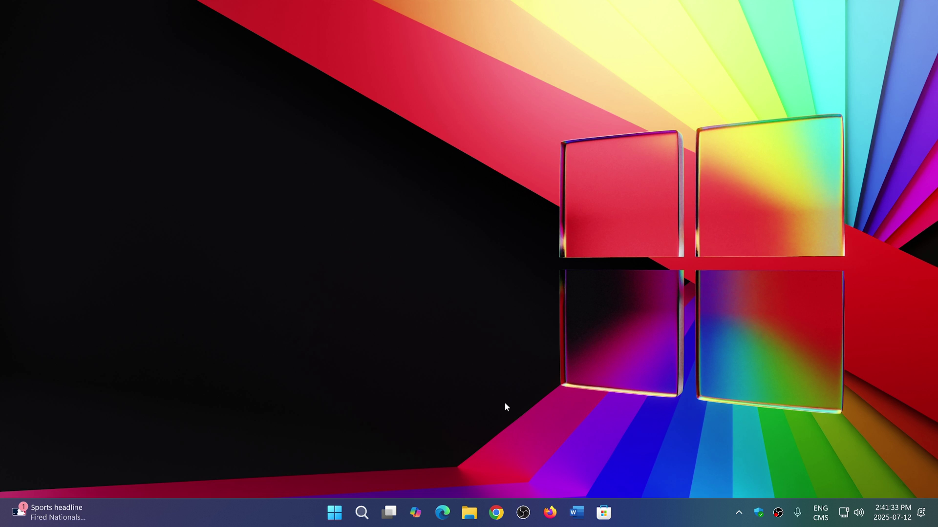
left_click(335, 515)
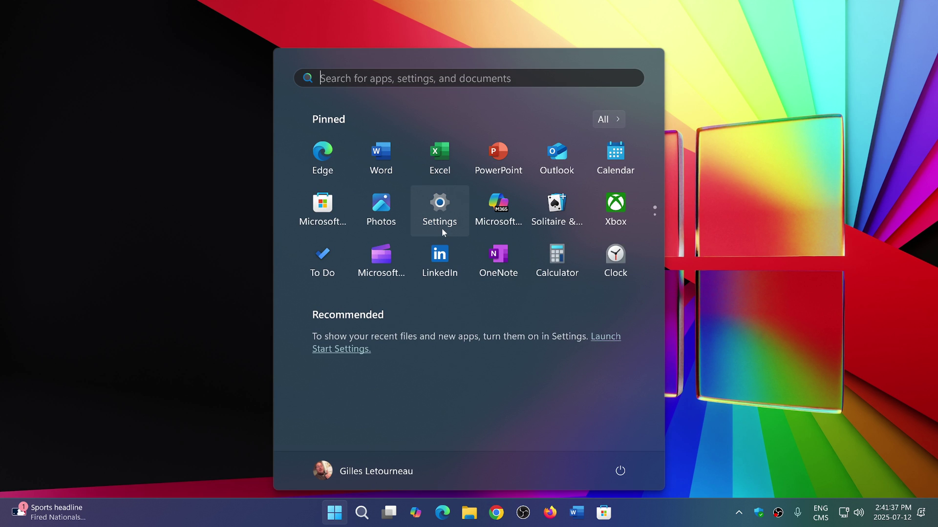
left_click(442, 224)
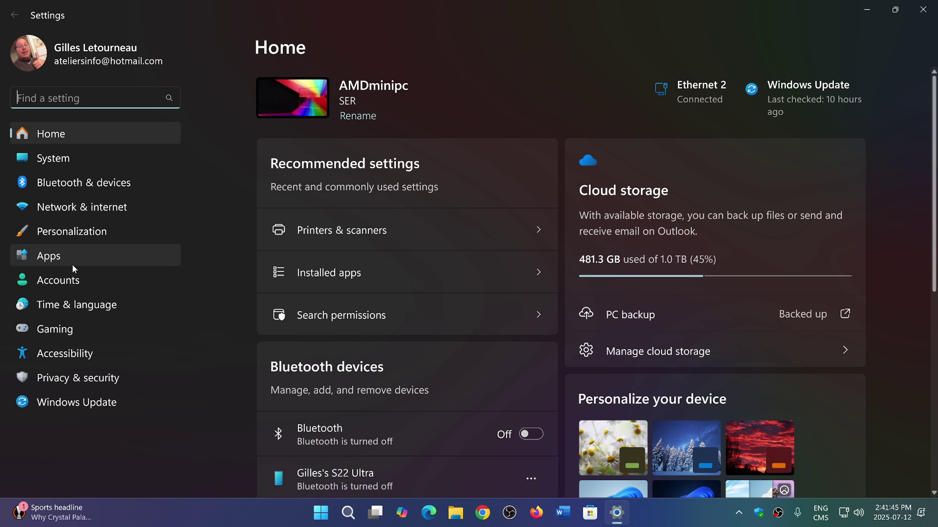
left_click(92, 375)
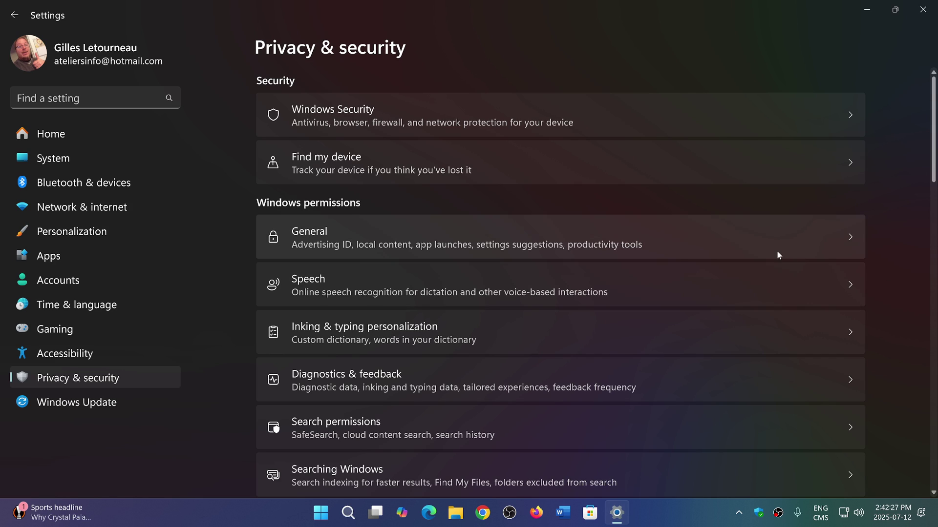
Open Diagnostics & feedback under Windows permissions, with optional diagnostic data shown Off.
left_click(448, 379)
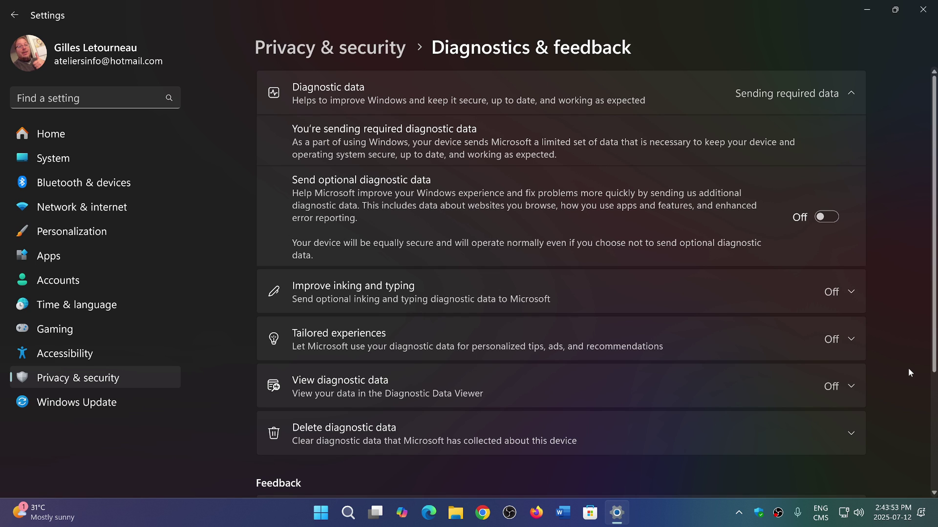
left_click(675, 520)
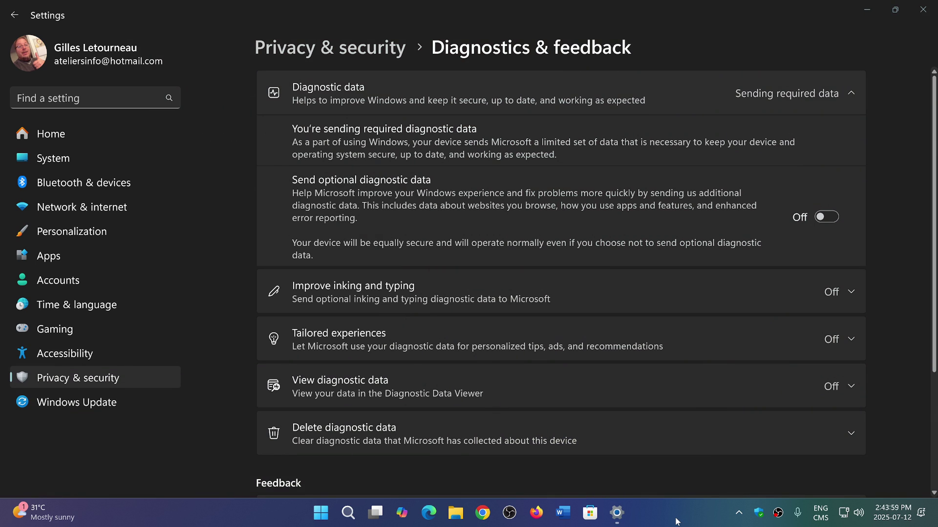